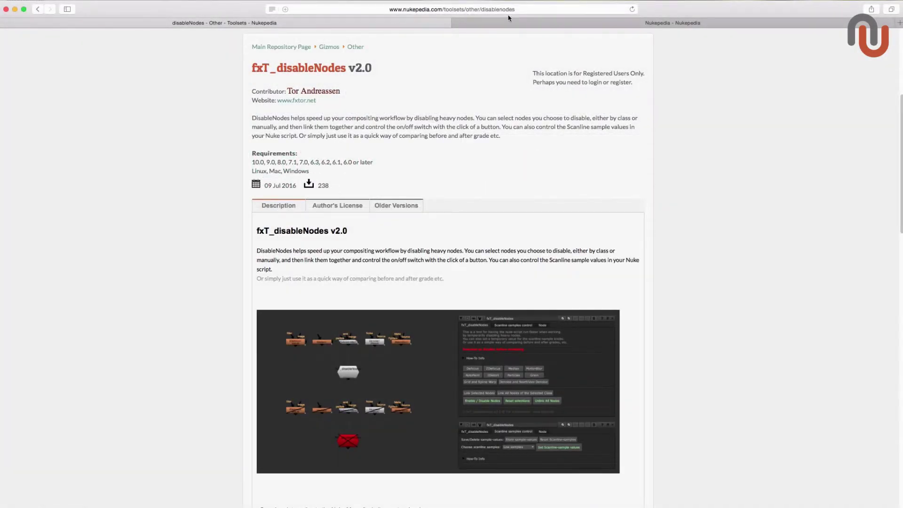
- In NukeX, link RotoPaint1–3 to the fxT_disableNodes1 gizmo
key("super+Tab")
key("super+Tab")
key("super+Tab")
key("super+Tab")
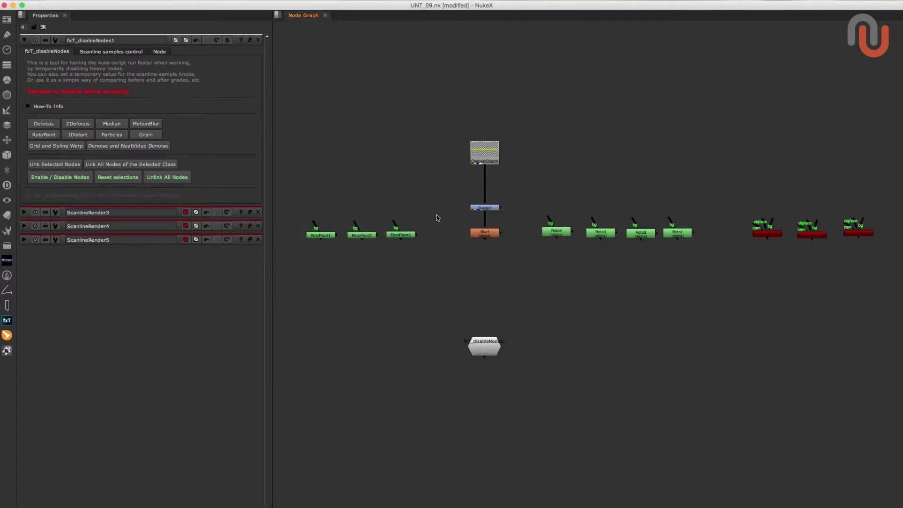
left_click(490, 350)
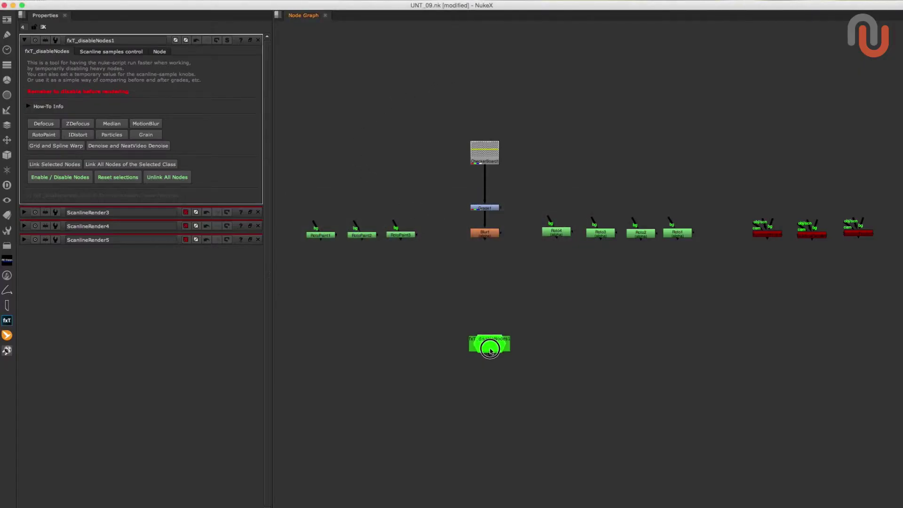
left_click(481, 304)
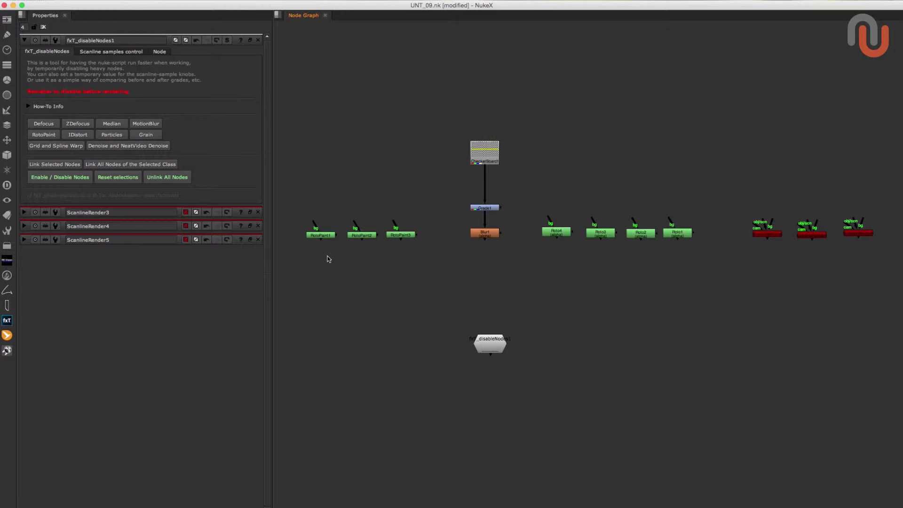
left_click(52, 136)
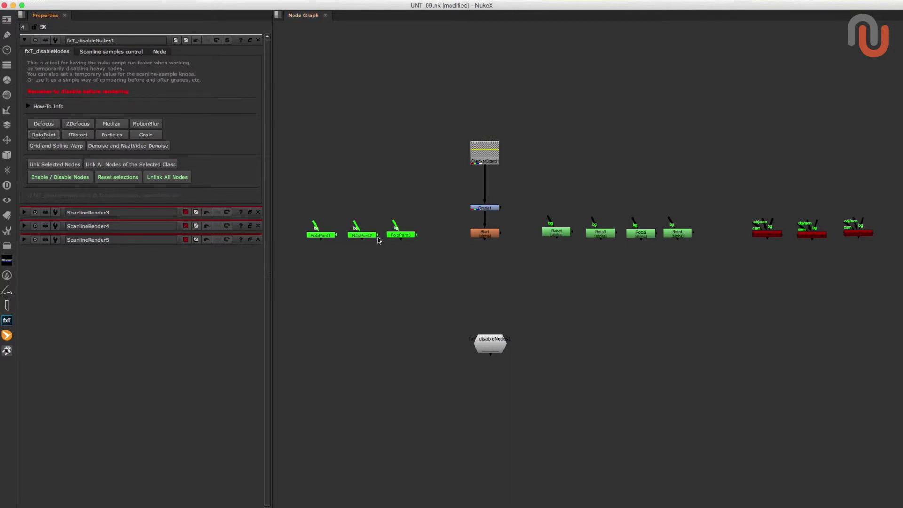
left_click(58, 164)
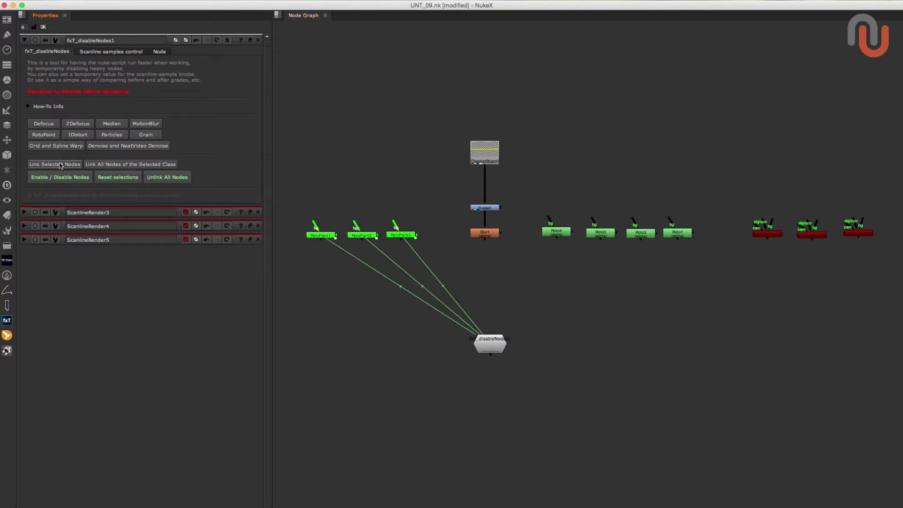
- Disable the linked RotoPaint nodes through the gizmo, then unlink them all
left_click_drag(490, 348, 488, 341)
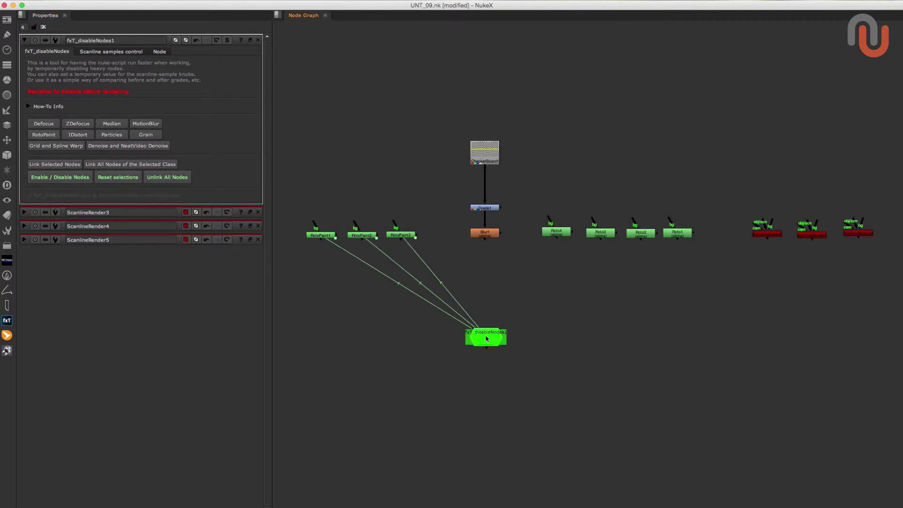
left_click(61, 181)
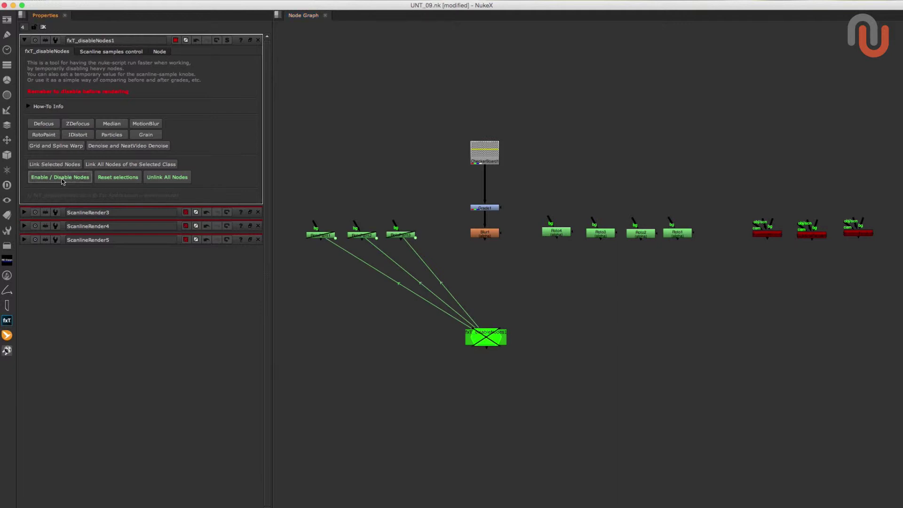
left_click(179, 181)
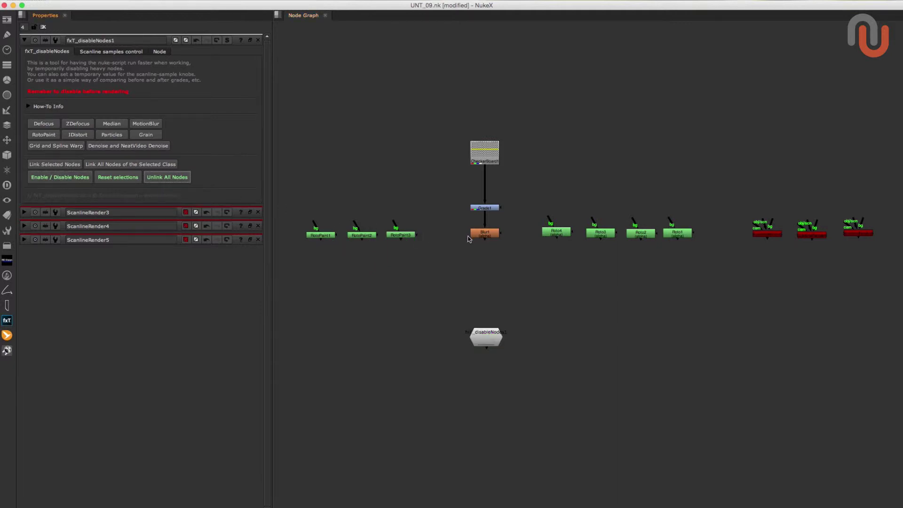
- Link CheckerBoard1, Grade1 and Blur1 to fxT_disableNodes1 and move the gizmo left
left_click_drag(448, 250, 521, 130)
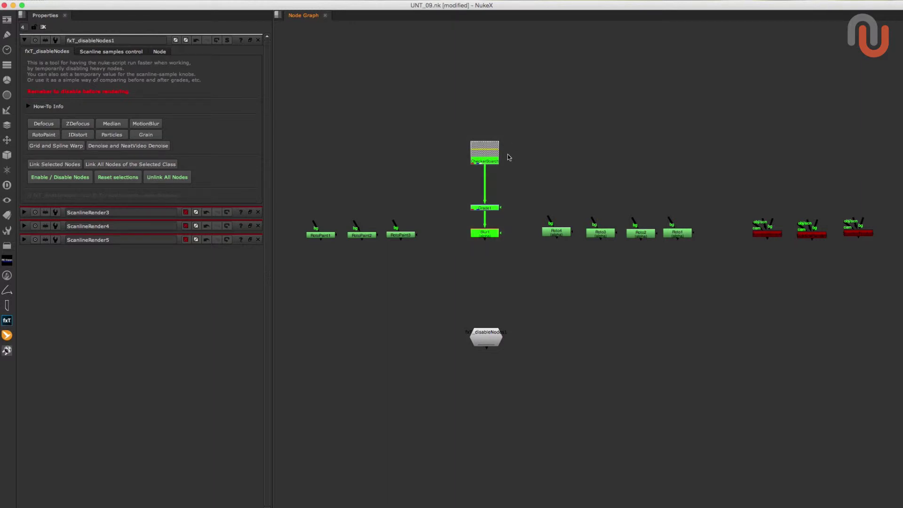
left_click(67, 165)
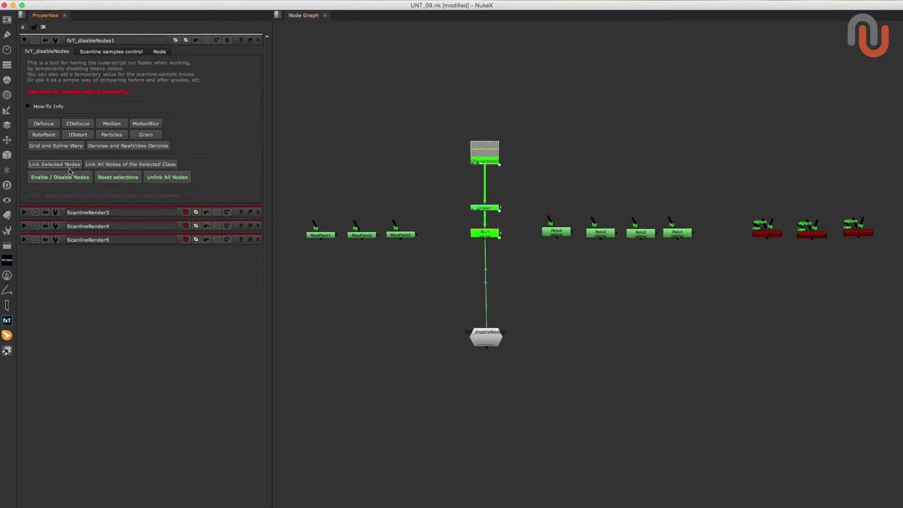
left_click(74, 177)
left_click_drag(490, 337, 437, 334)
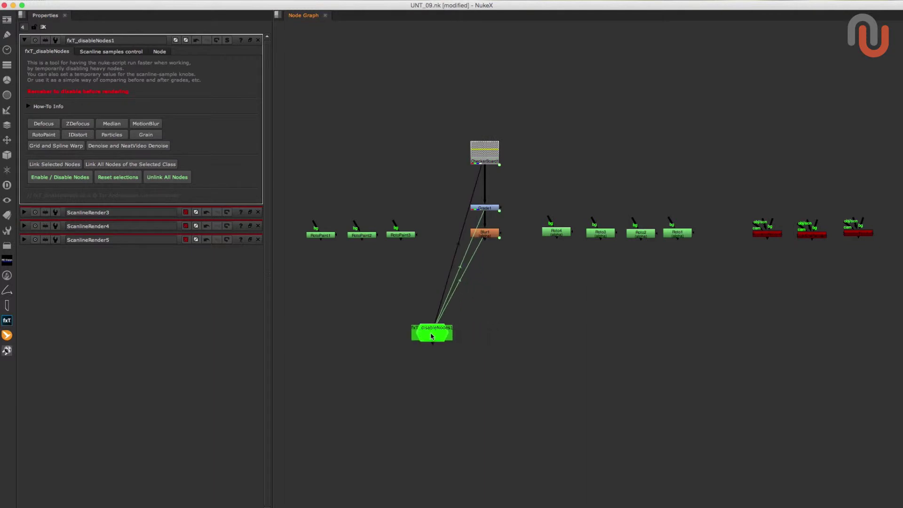
- Re-enable the linked chain, unlink all nodes, and move the gizmo back right
left_click(70, 177)
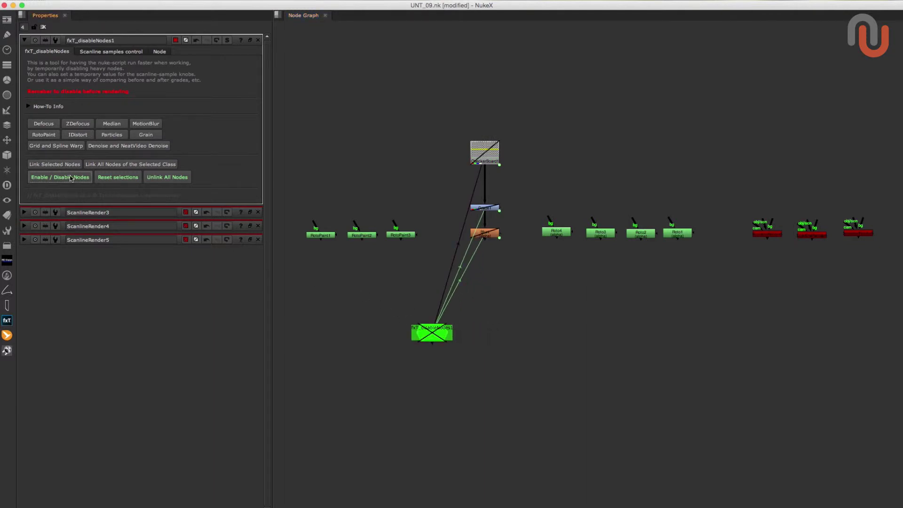
left_click(181, 178)
left_click_drag(435, 335, 493, 340)
- Link all Roto nodes to fxT_disableNodes1 by class and disable them with D
left_click_drag(562, 234, 561, 236)
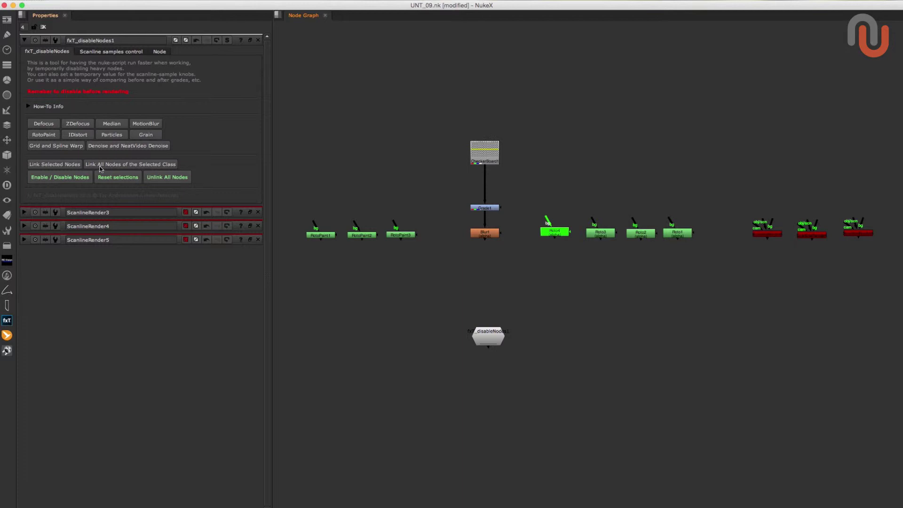
left_click(150, 167)
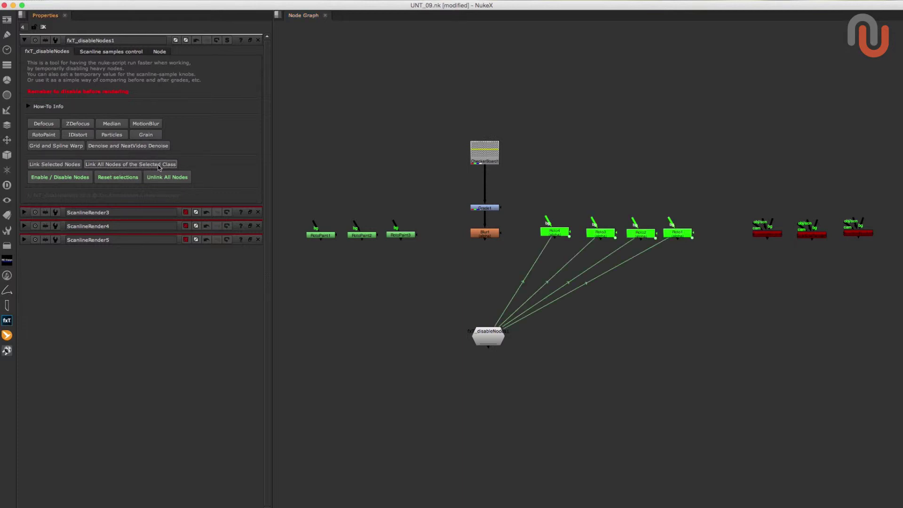
left_click(490, 335)
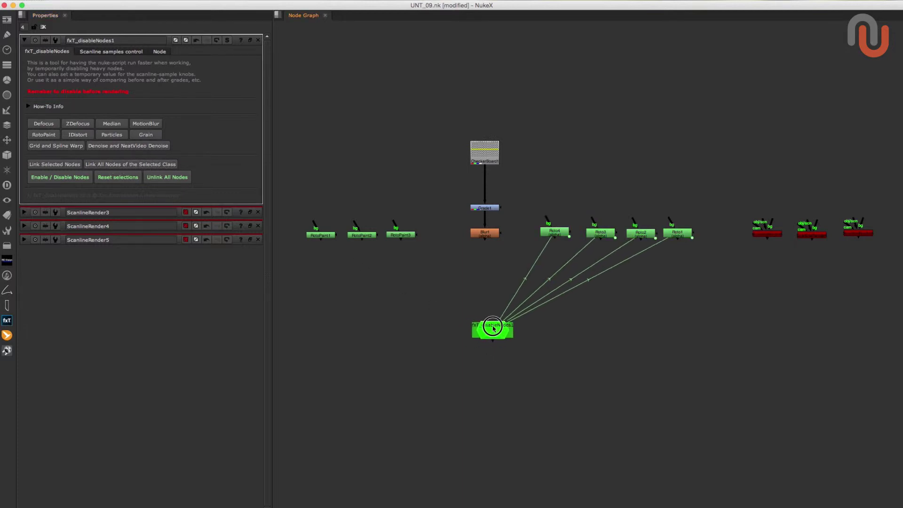
key("d")
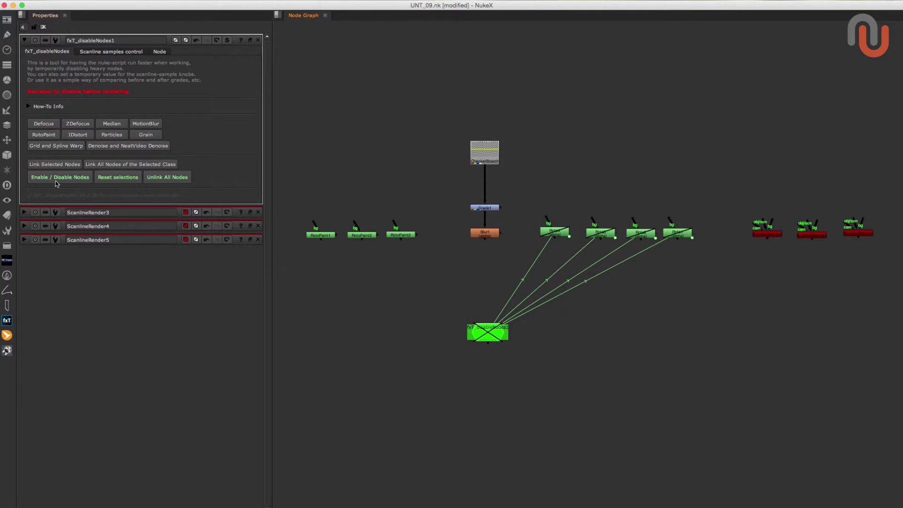
- Toggle Roto1–4 back on, unlink them, then select the RotoPaint, Roto and Blur1 nodes
left_click(64, 179)
left_click(65, 178)
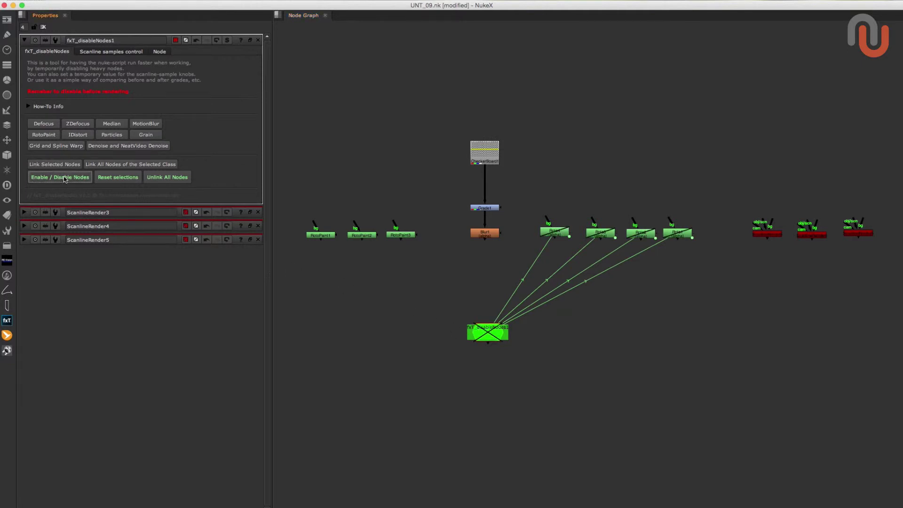
left_click(66, 178)
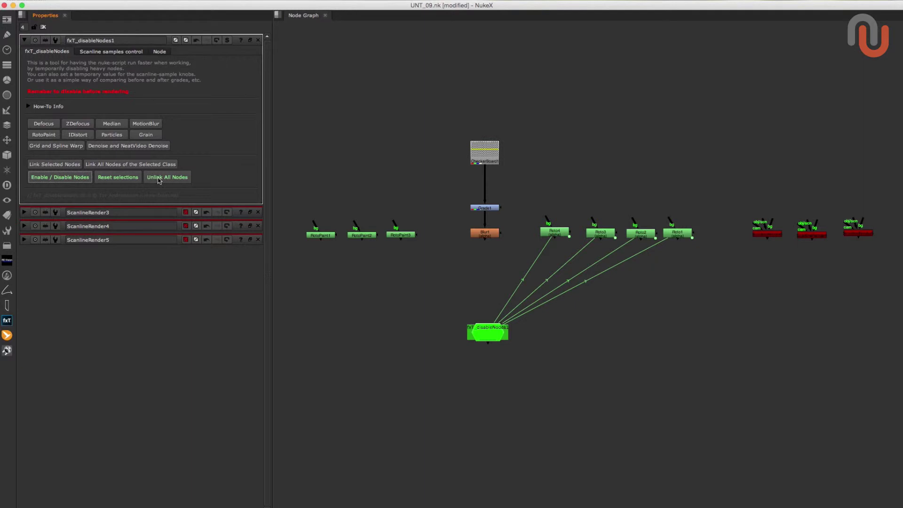
left_click(159, 179)
left_click_drag(294, 270, 725, 94)
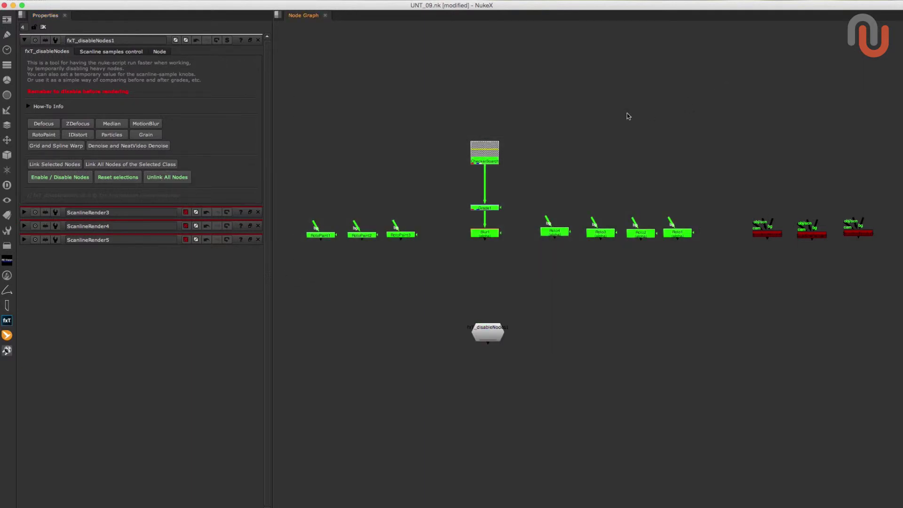
- Link RotoPaint1–3, Roto1–4 and Blur1 to fxT_disableNodes1 and move the gizmo lower
left_click(64, 165)
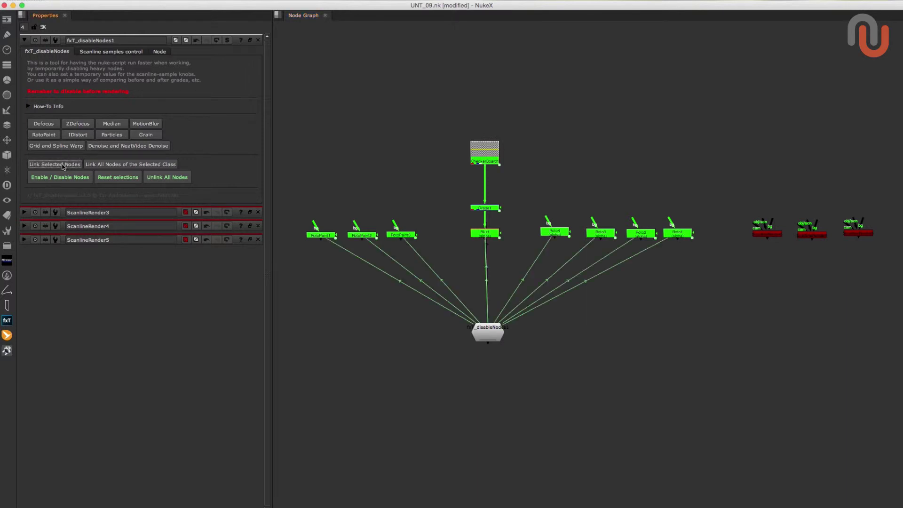
left_click_drag(483, 329, 480, 342)
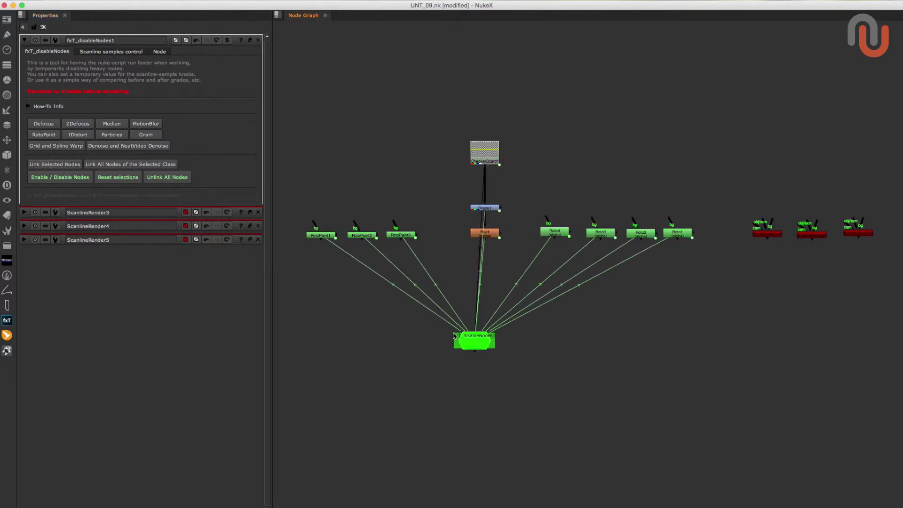
key("ctrl+d")
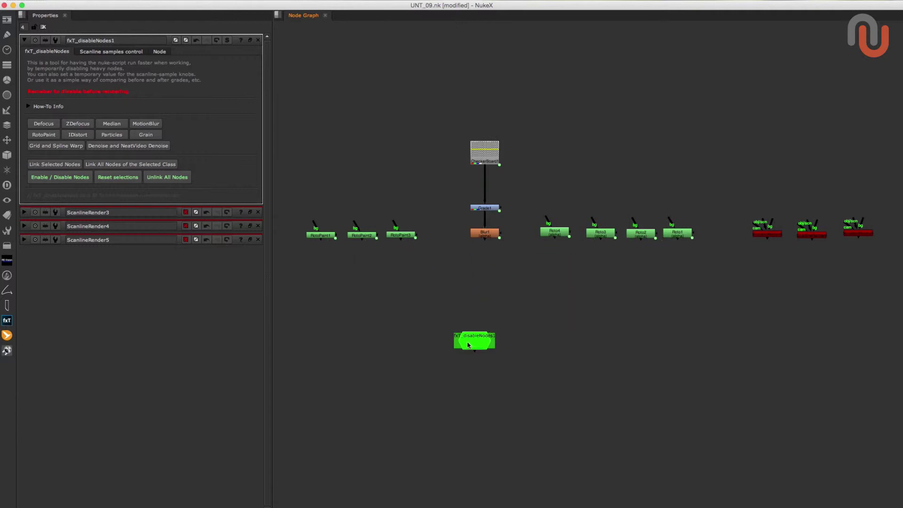
key("ctrl+z")
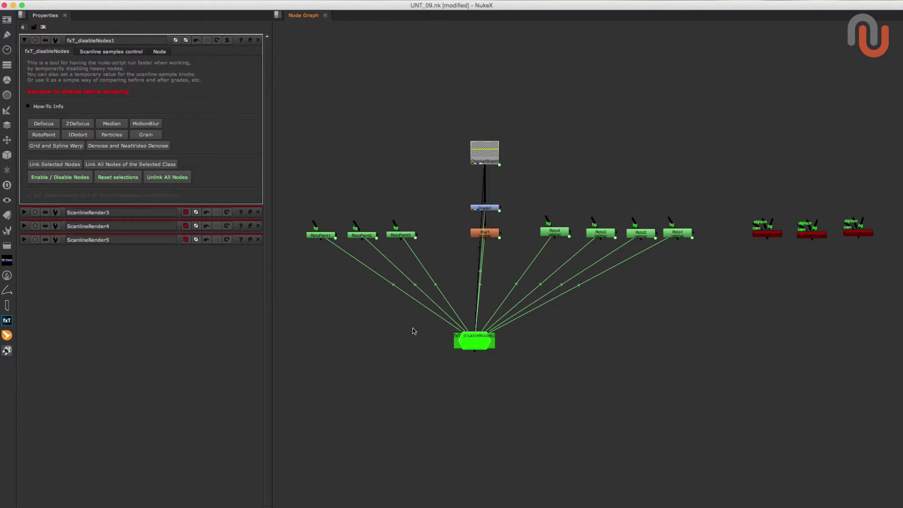
- Expand ScanlineRender3–5 and store their current sample values in the gizmo
left_click(24, 240)
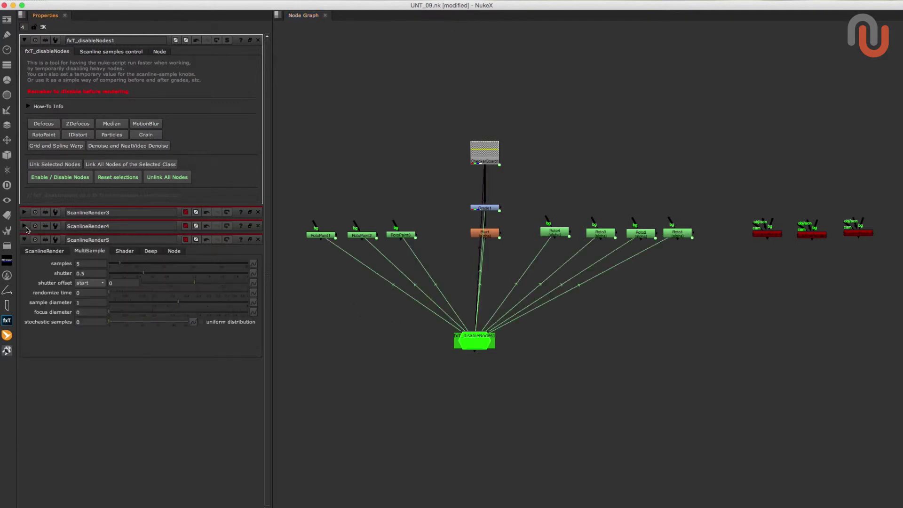
left_click(24, 226)
left_click(24, 212)
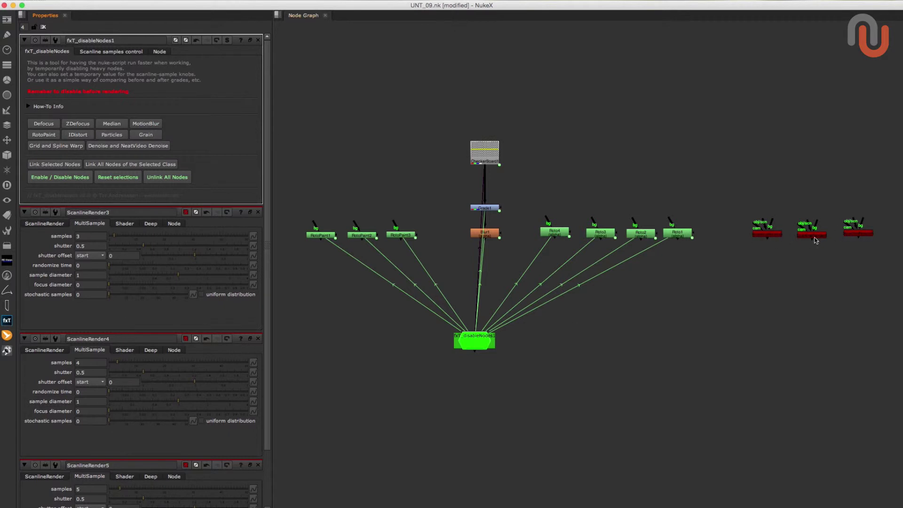
left_click(111, 52)
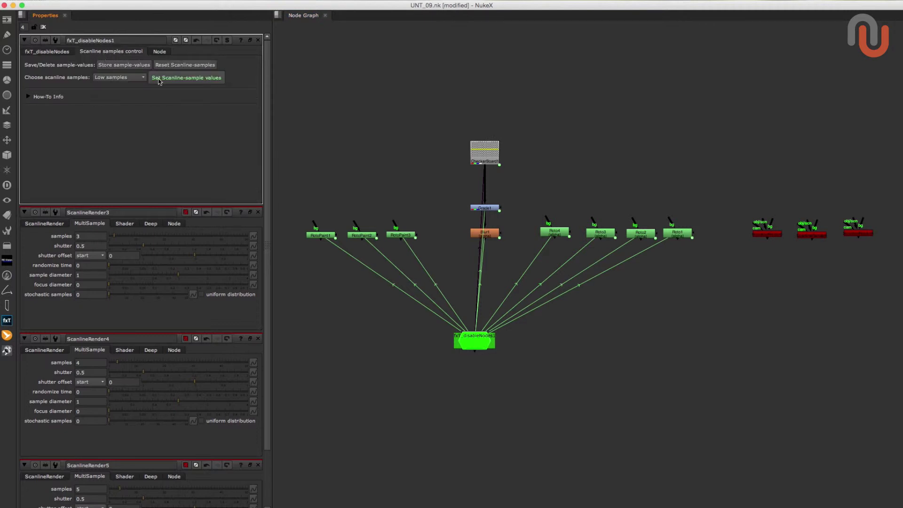
left_click(139, 70)
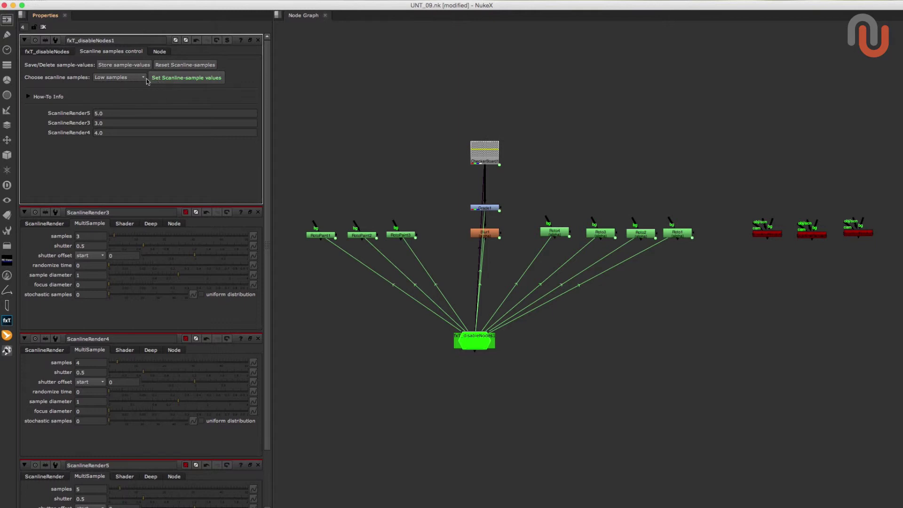
- Drop all samples to Low, restore Custom samples 3, 4 and 5, then reset stored values
left_click(191, 80)
left_click(136, 78)
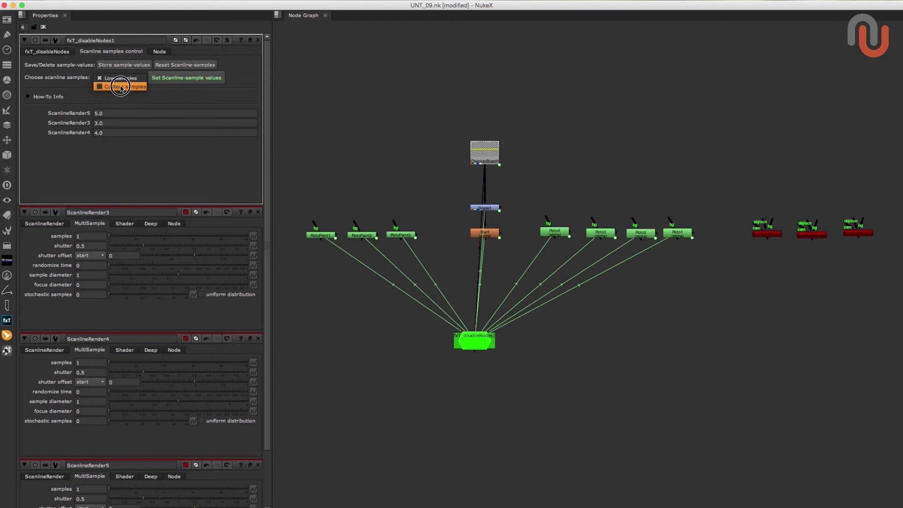
left_click(117, 88)
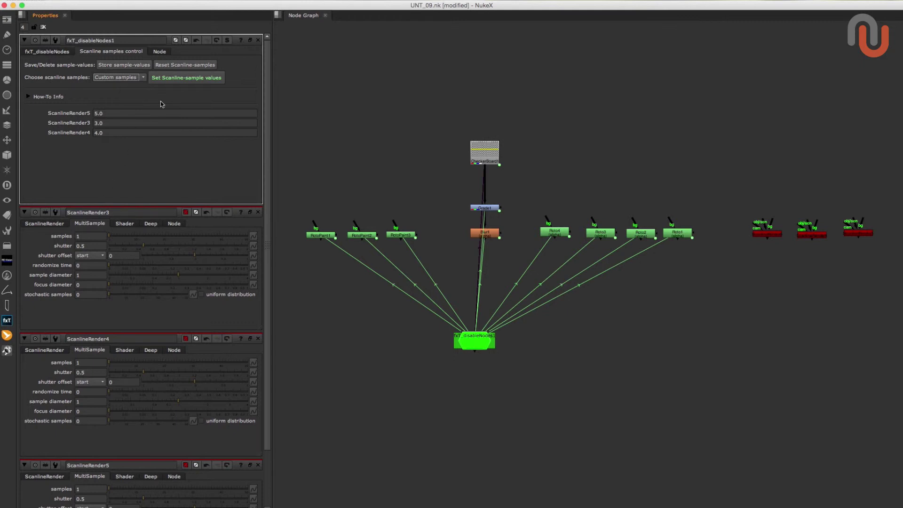
left_click(178, 82)
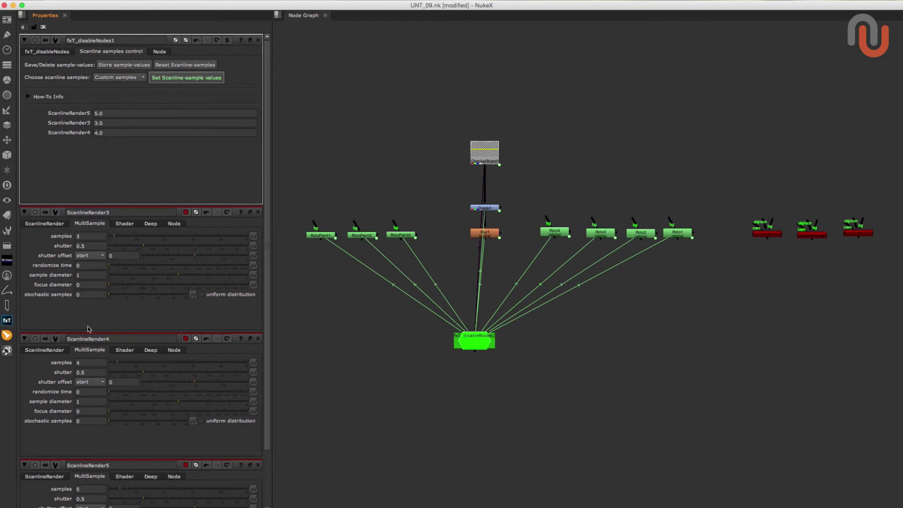
left_click(185, 67)
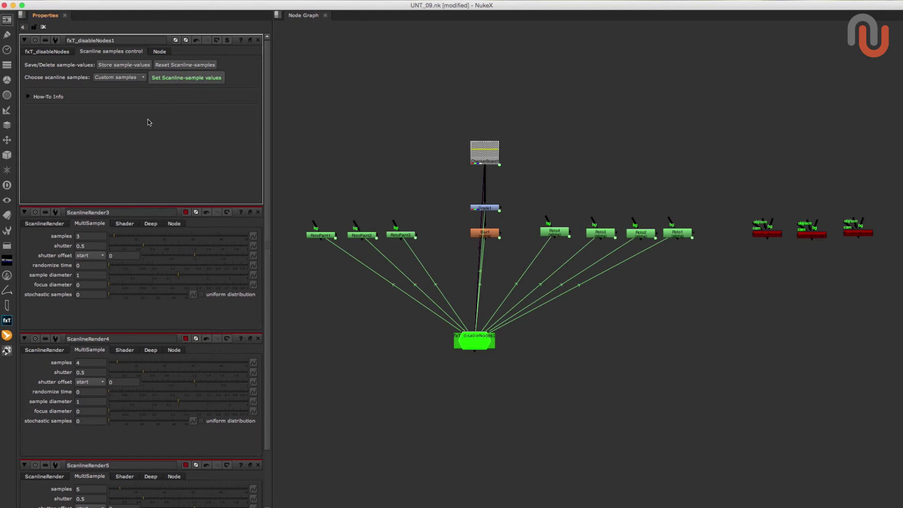
- Unlink all nodes from fxT_disableNodes1, reposition it, and return to the Nukepedia page
left_click(50, 51)
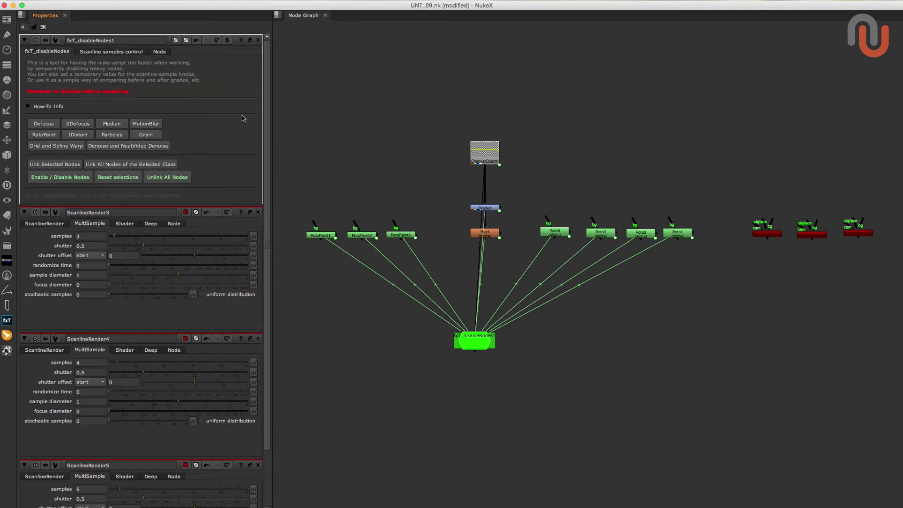
mouse_move(480, 346)
left_mouse_down()
mouse_move(485, 333)
mouse_move(494, 340)
left_mouse_up()
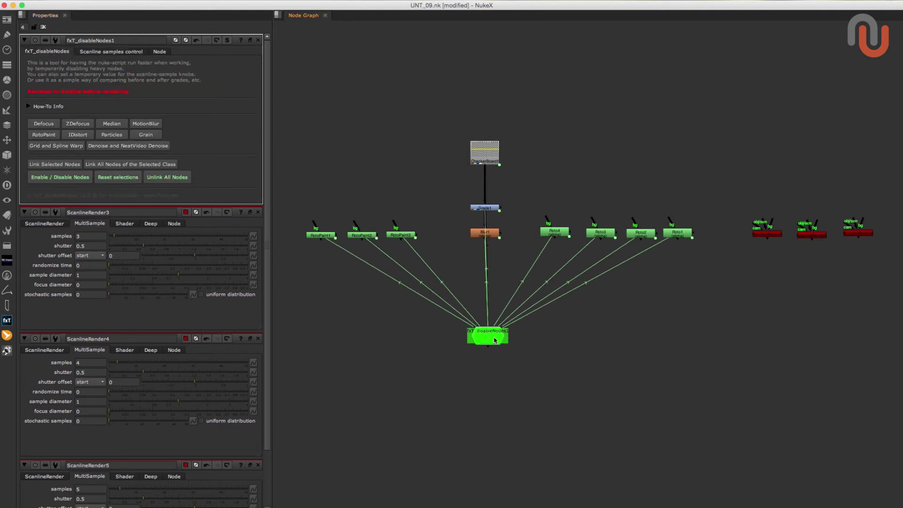
left_click(167, 181)
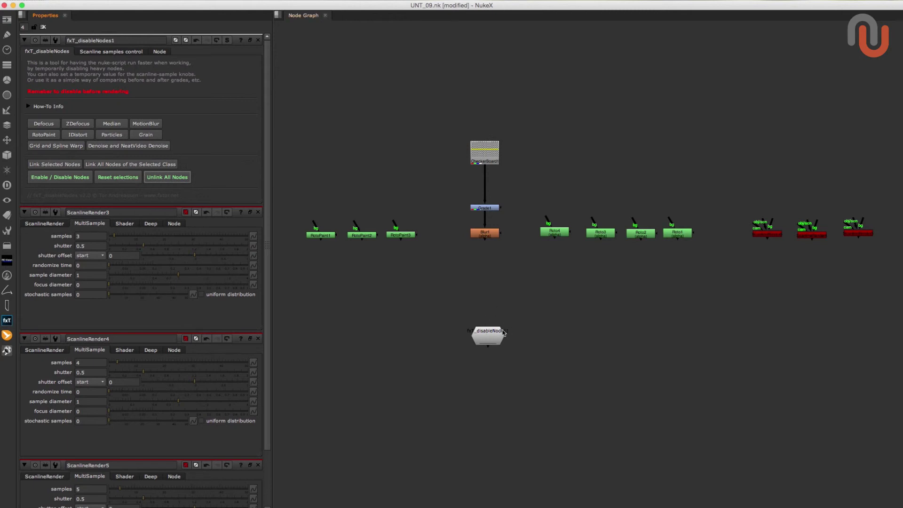
left_click_drag(503, 333, 502, 326)
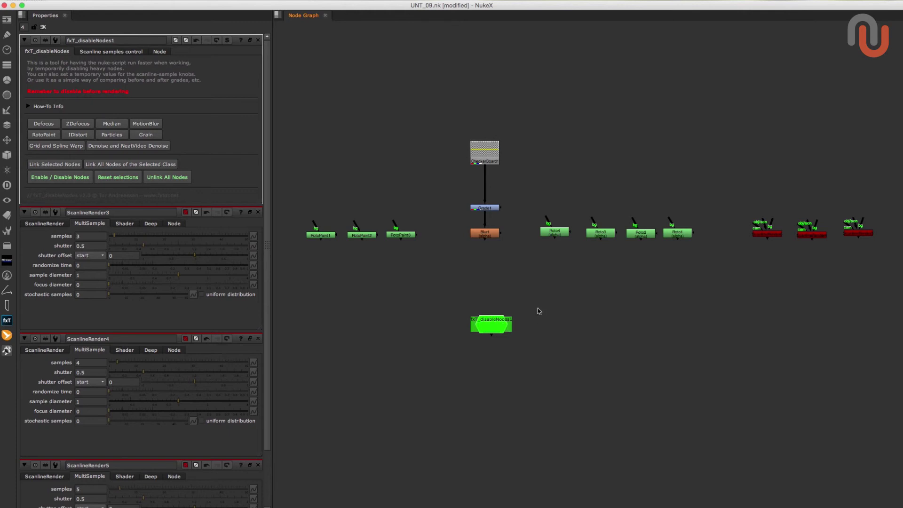
key("super+Tab")
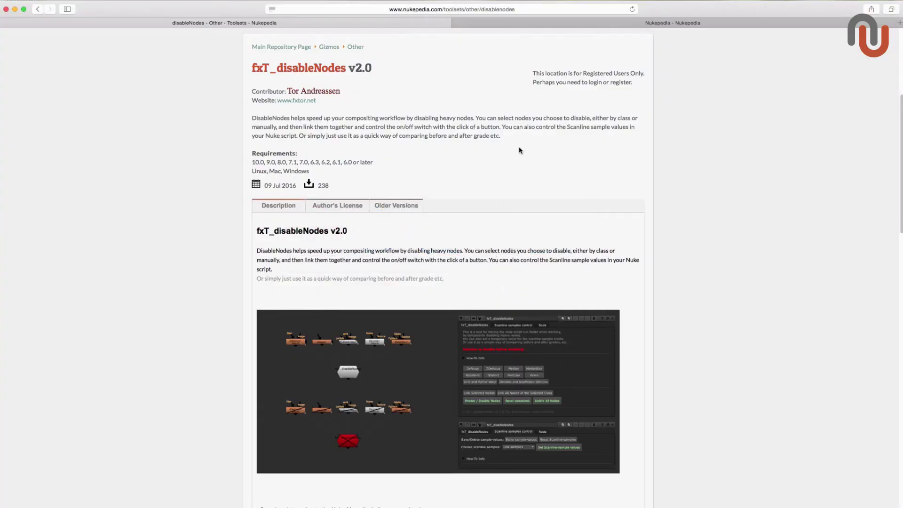
- Show the Nukepedia 'fxt' search results, scrolled to the top of the 17 matches
left_click(540, 23)
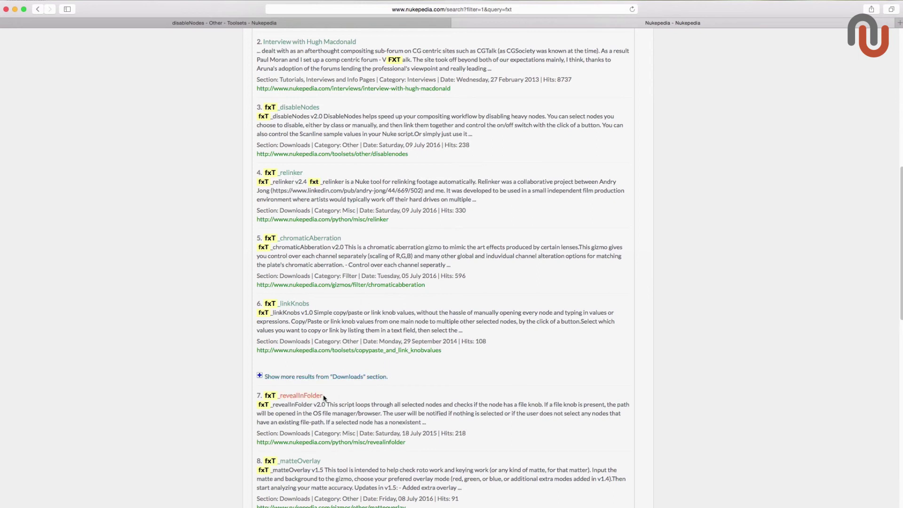
scroll(894, 248, "up", 10)
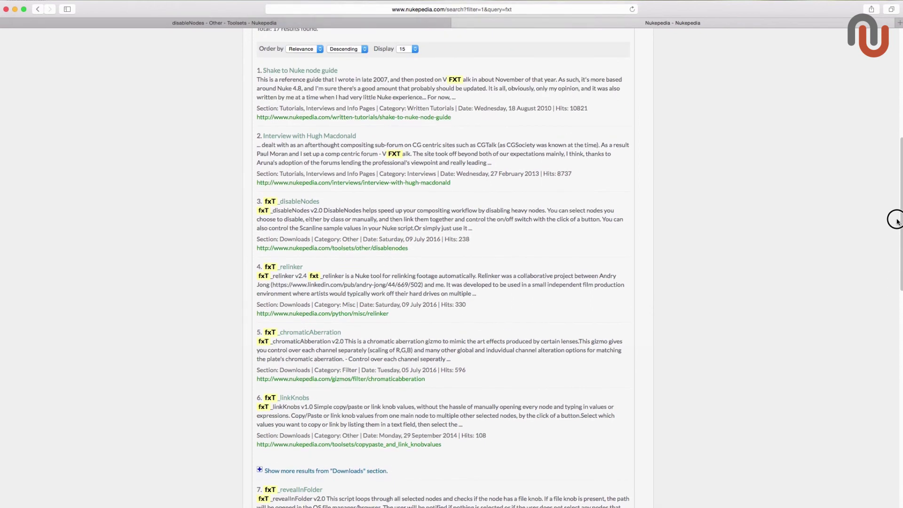